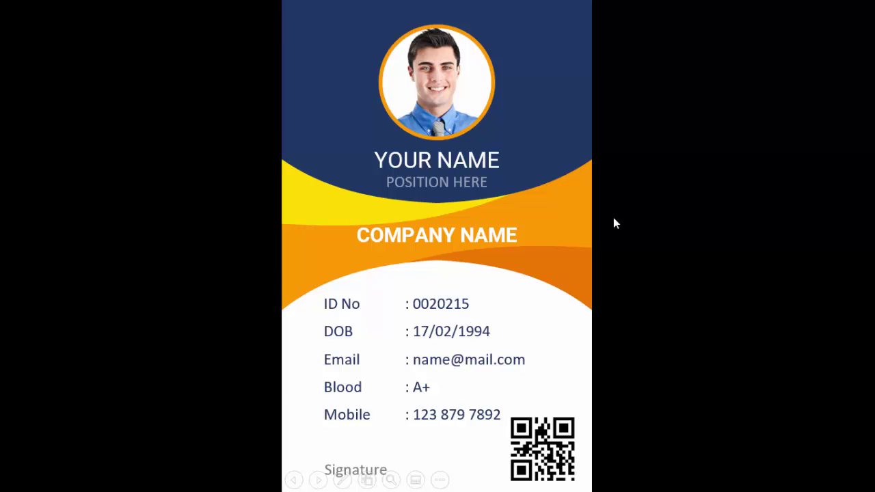
Step: Advance the slide show from the sample ID card's front to its back design
left_click(684, 155)
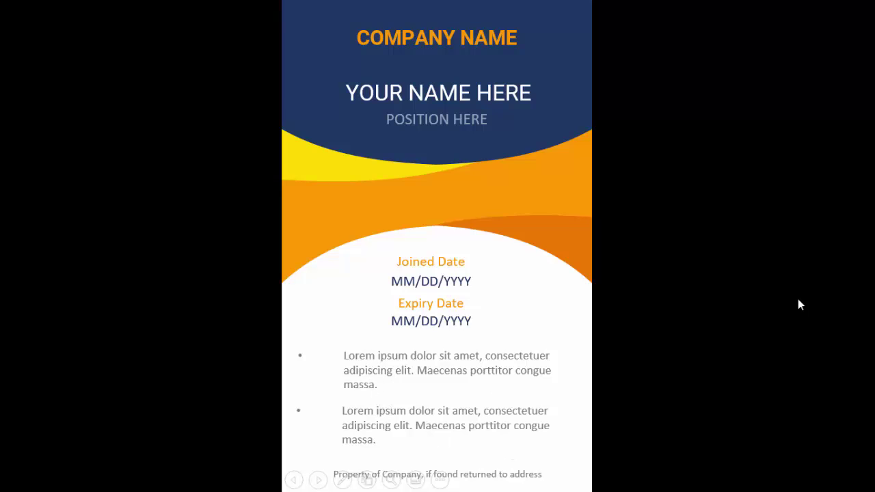
Step: End the sample card slide show and return to Normal view on blank slide 3
left_click(688, 273)
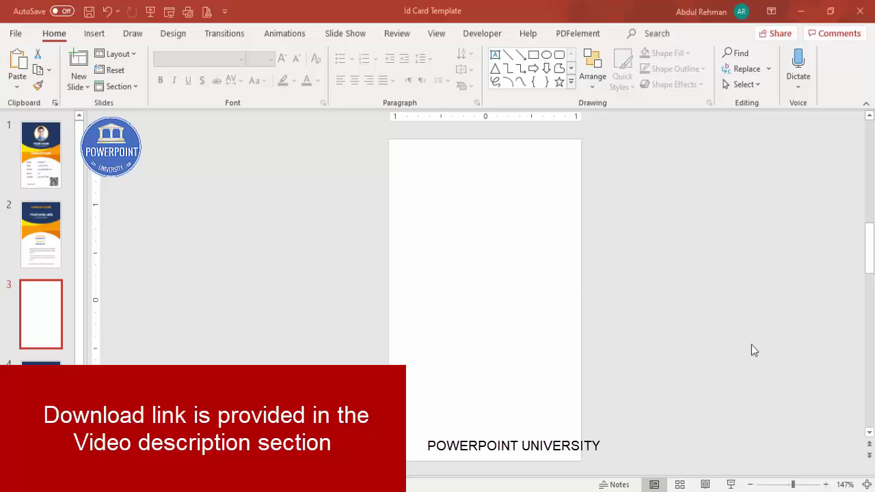
left_click(175, 39)
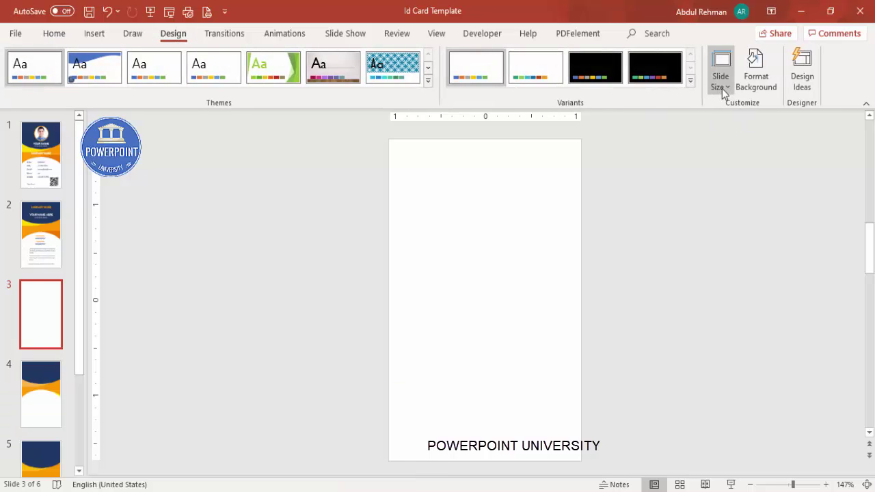
left_click(722, 87)
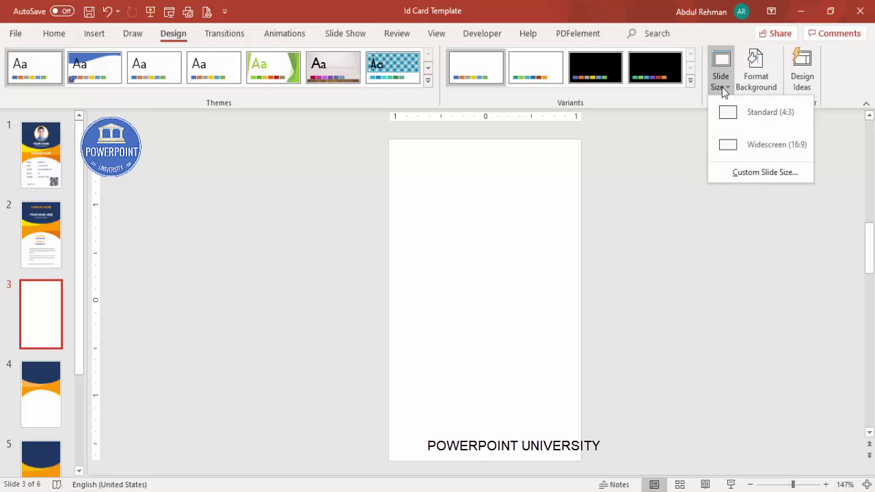
left_click(733, 175)
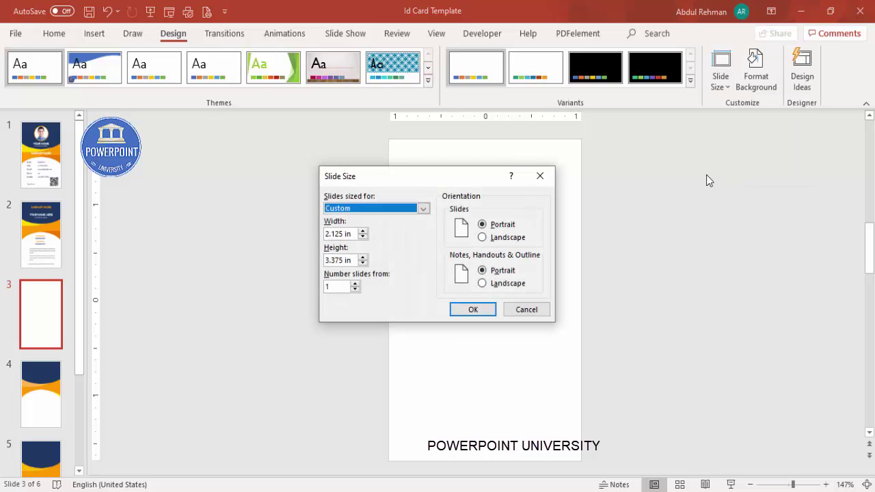
left_click(381, 210)
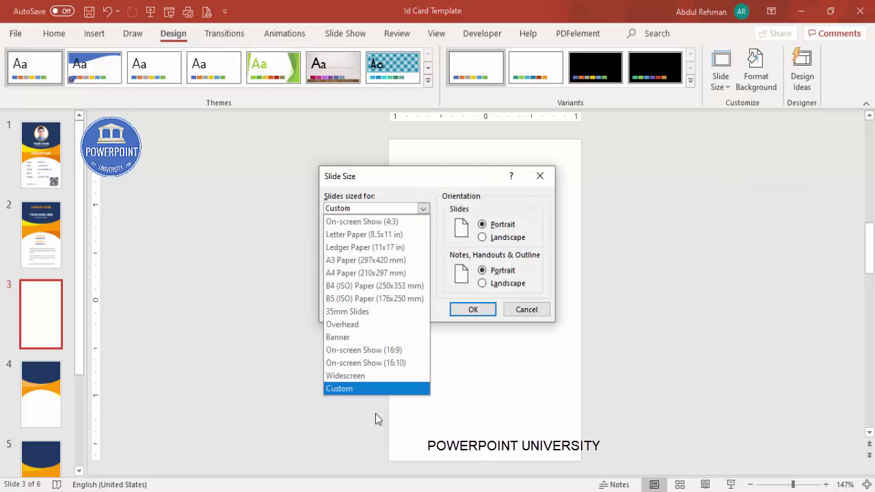
left_click(354, 388)
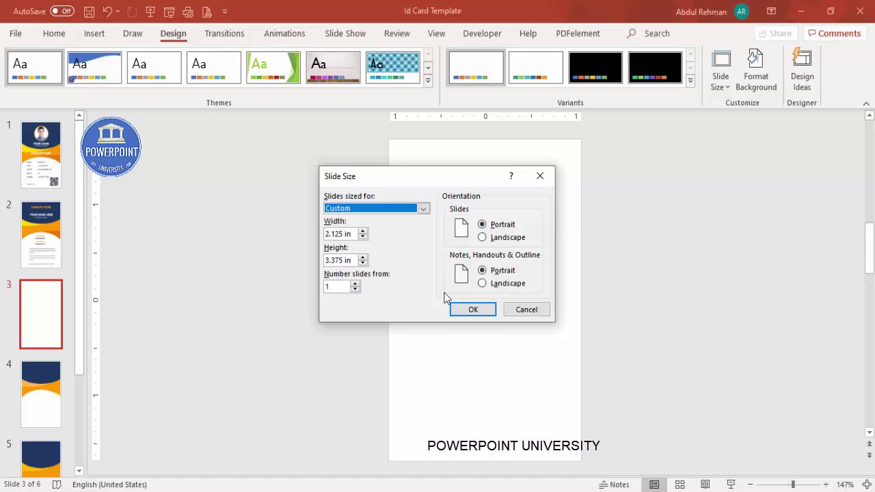
left_click(473, 310)
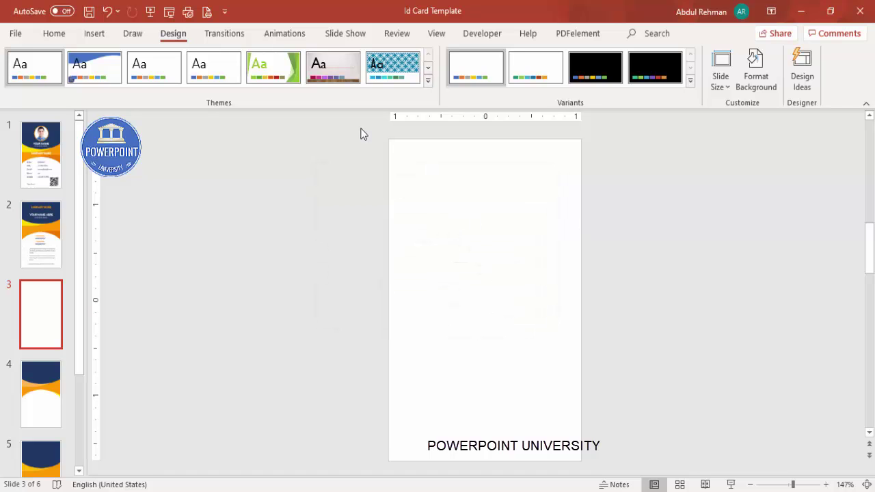
left_click(435, 36)
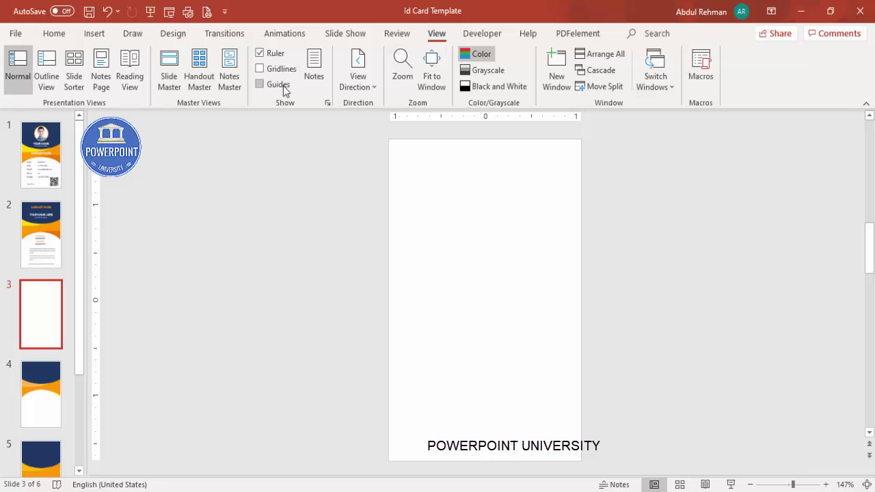
Step: Draw a 1.69 × 1.06 in blue rectangle with no outline over slide 3's top-right quarter
left_click(94, 33)
left_click(210, 89)
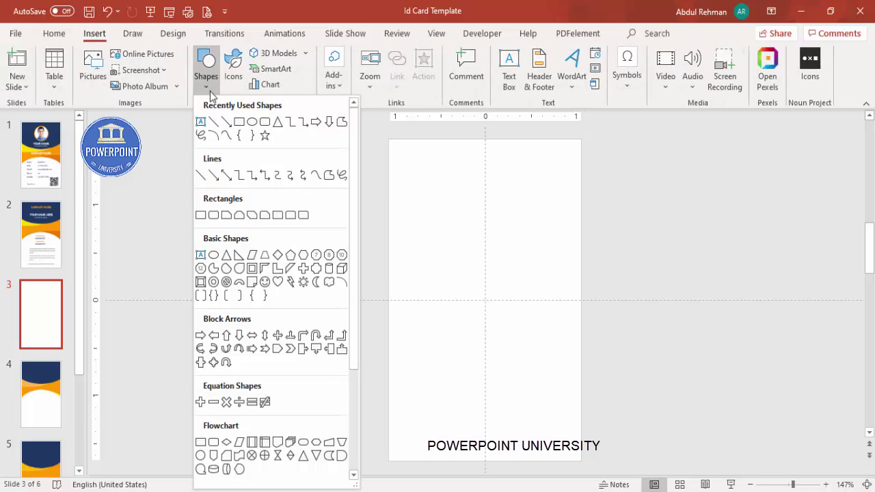
left_click(200, 215)
left_click_drag(484, 140, 582, 299)
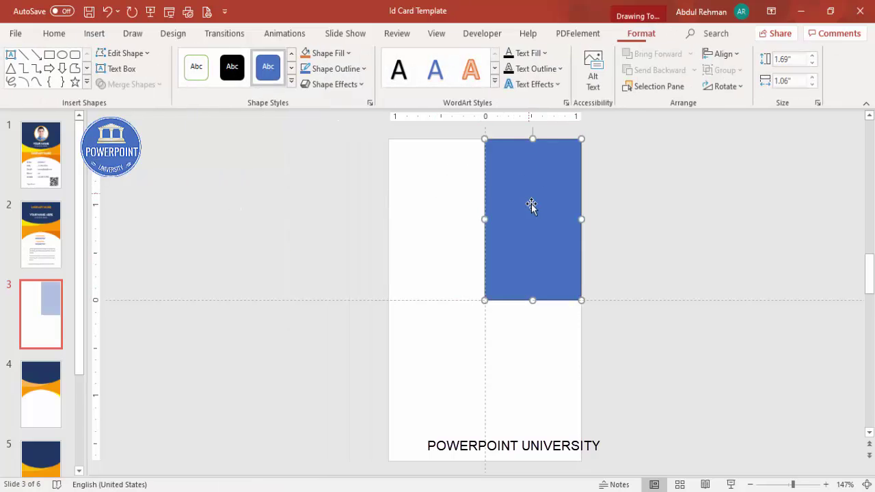
left_click(357, 68)
left_click(344, 257)
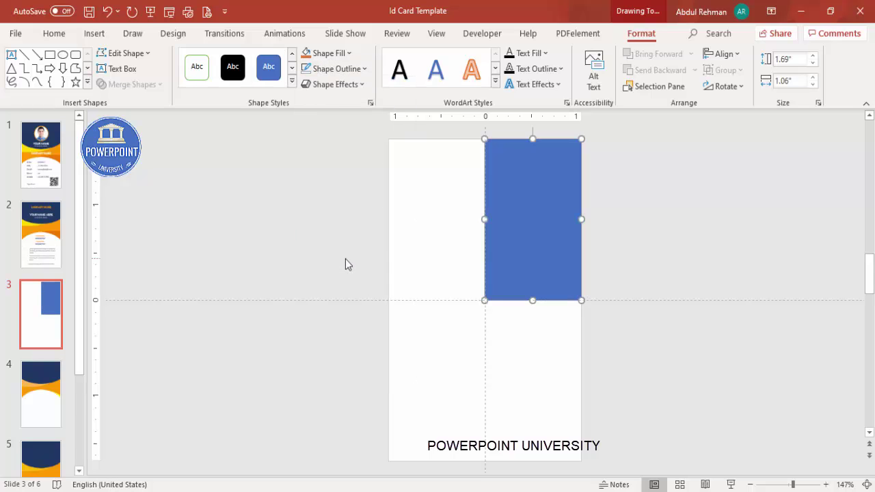
Step: Draw an outline-free right triangle across the blue rectangle's lower end
left_click(102, 35)
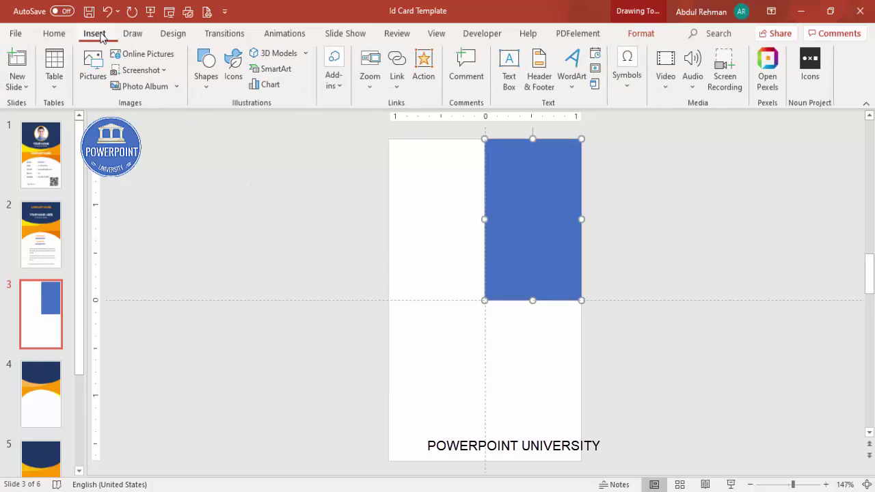
left_click(207, 85)
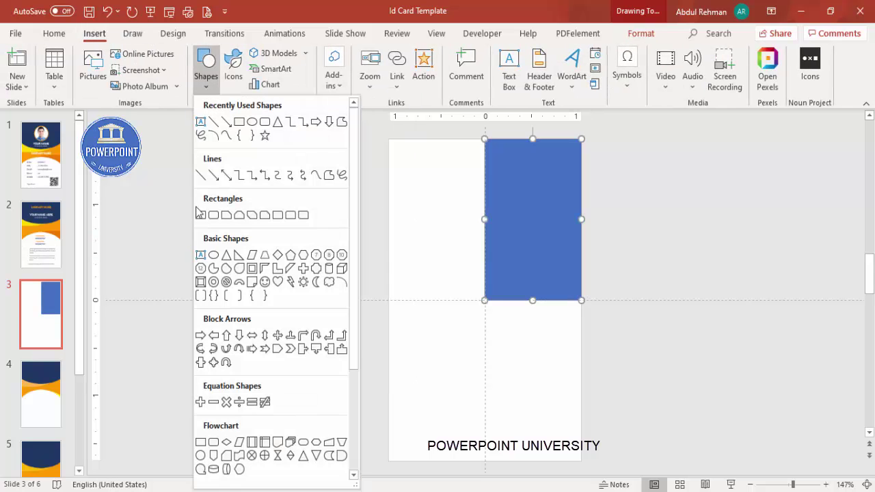
left_click(238, 256)
left_click_drag(582, 300, 469, 251)
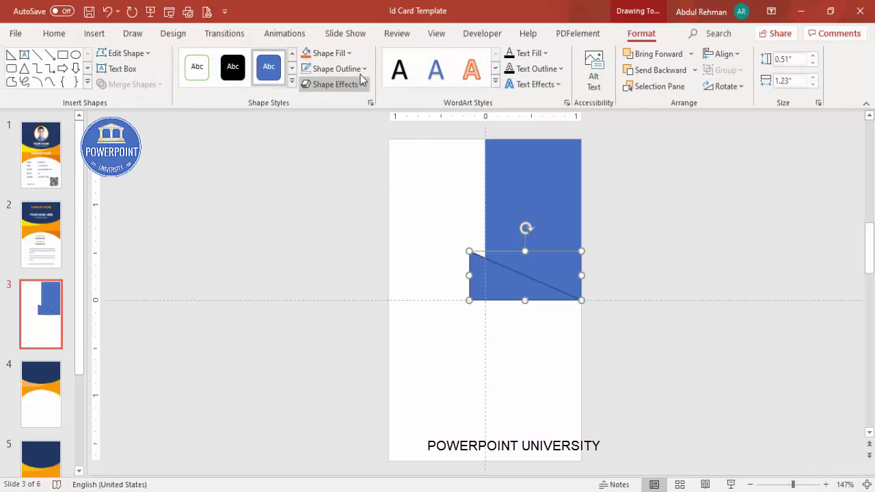
left_click(363, 68)
left_click(343, 254)
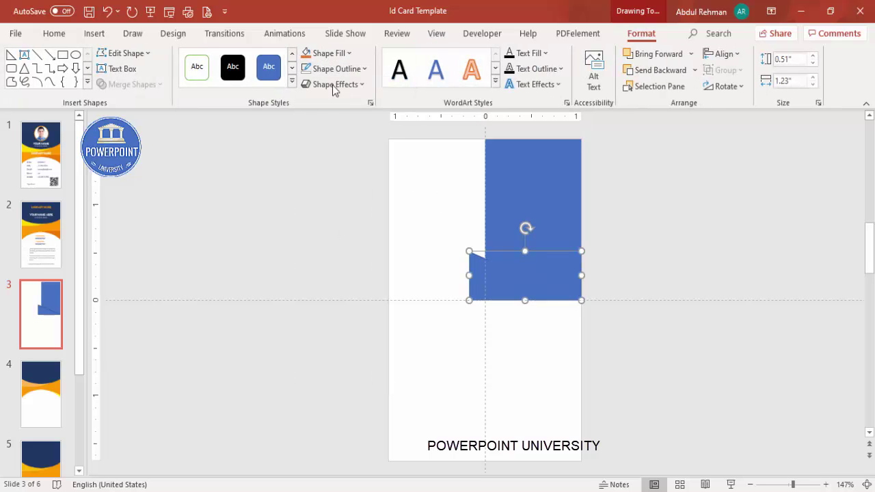
Step: Fill the triangle orange, narrow it to the centre guide, and flip it horizontally
left_click(305, 54)
left_click_drag(469, 276, 485, 274)
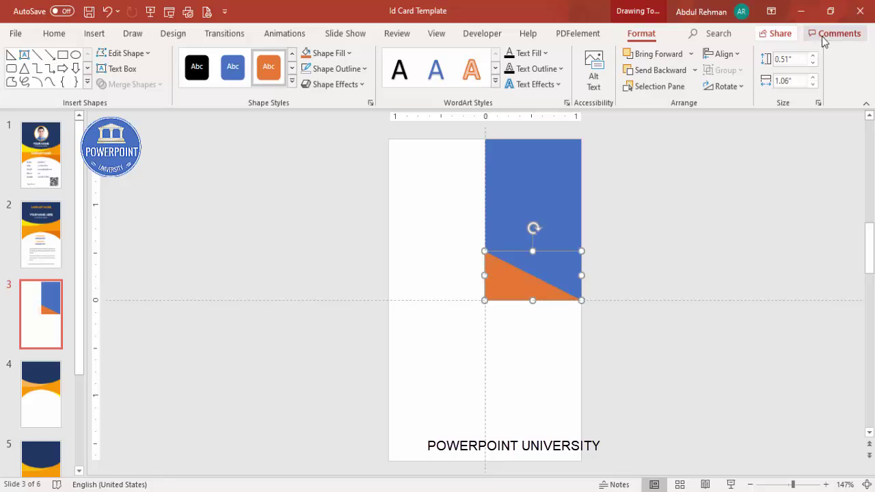
left_click(727, 86)
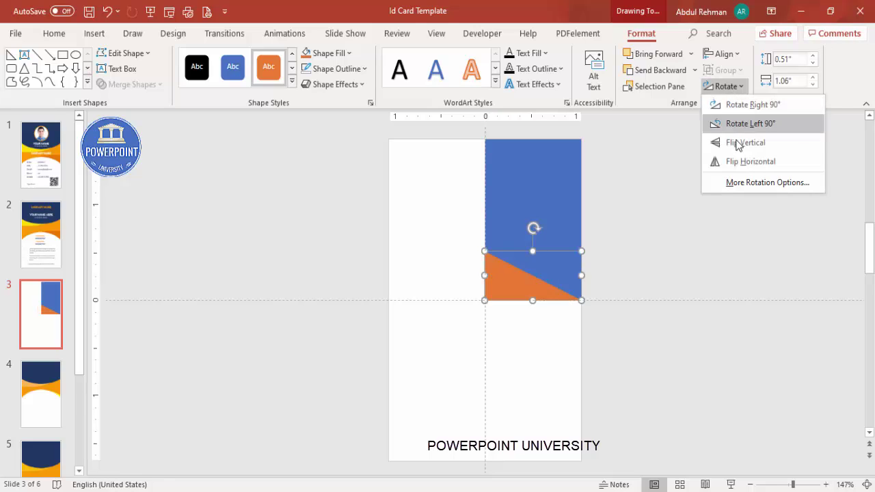
left_click(757, 164)
left_click(687, 266)
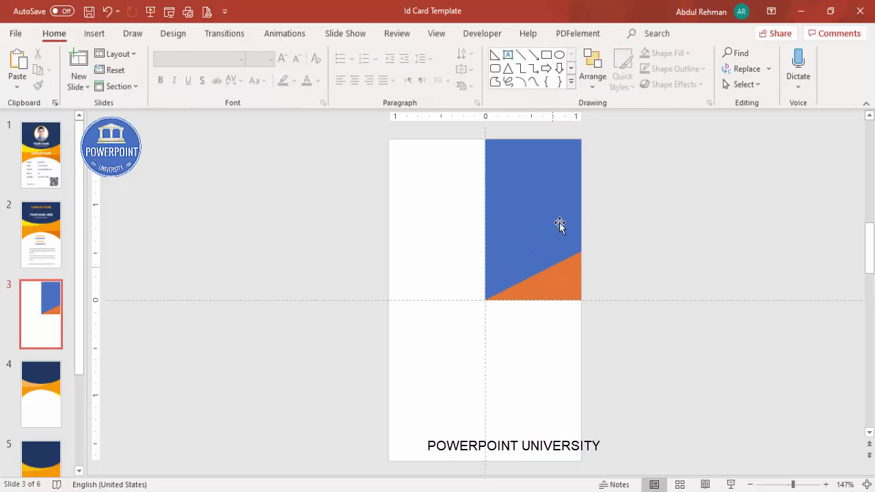
Step: Subtract the orange triangle from the blue rectangle, leaving a slanted bottom edge
left_click(554, 163)
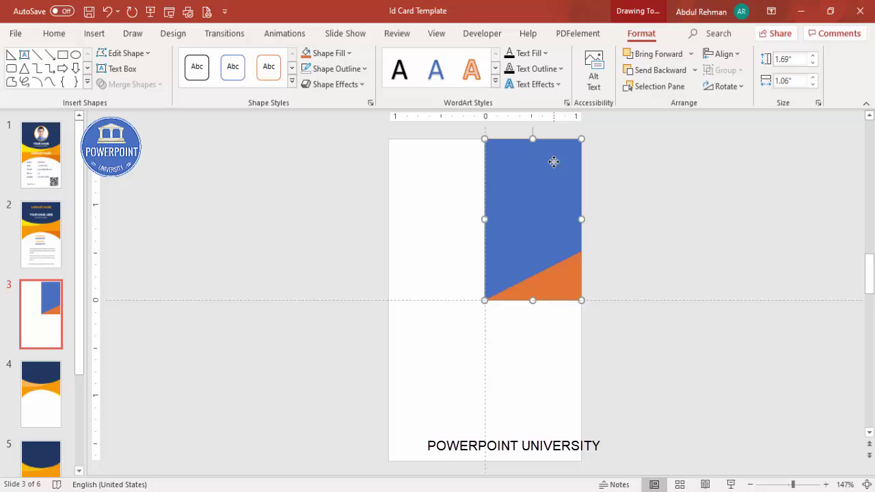
left_click(555, 280, "shift")
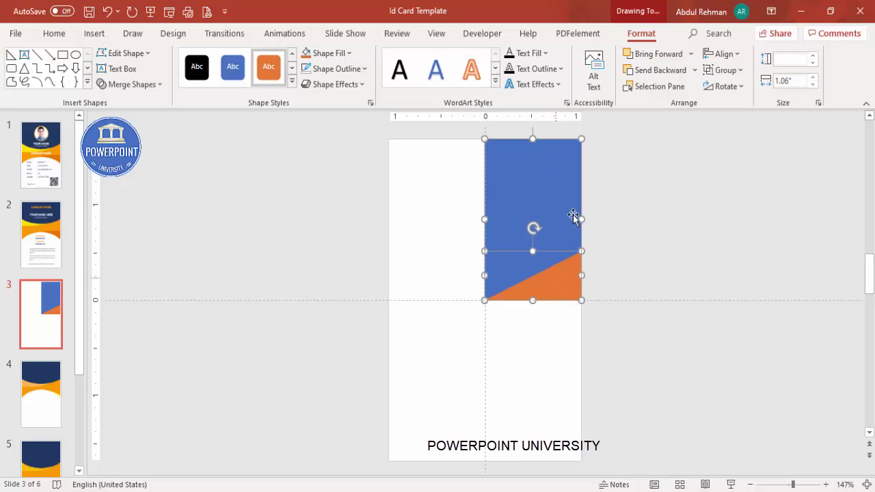
left_click(155, 85)
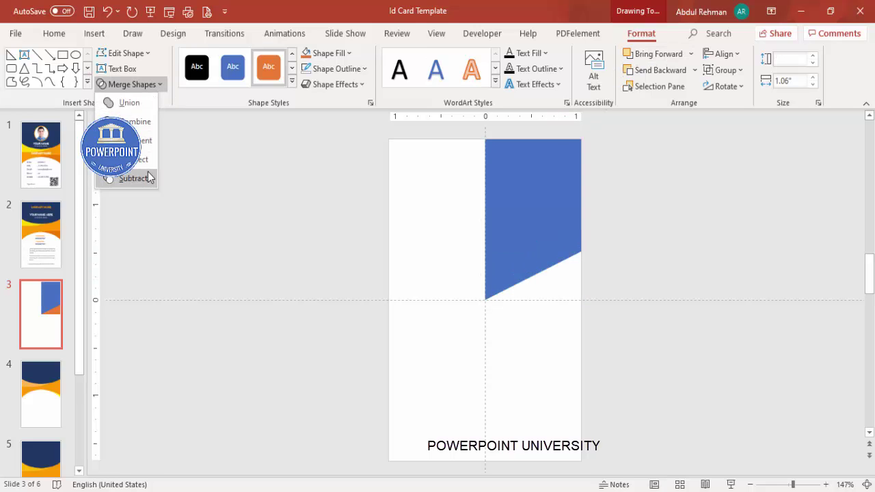
left_click(133, 178)
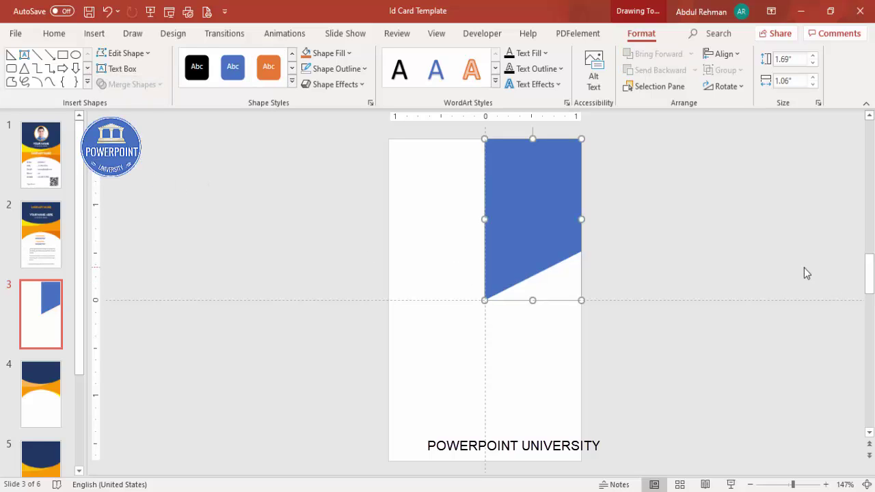
right_click(559, 222)
Step: With Edit Points, drag the bottom-left and right point handles to curve the blue shape's bottom edge
left_click(607, 277)
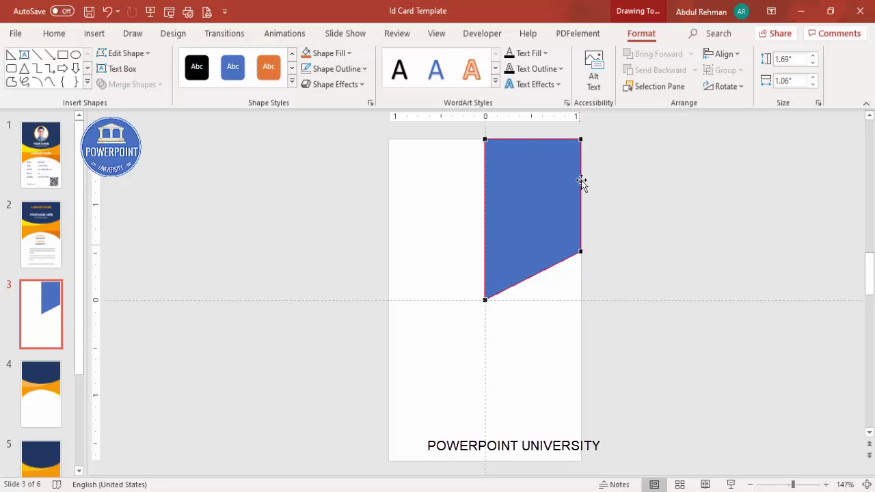
left_click(484, 301)
left_click_drag(518, 285, 531, 299)
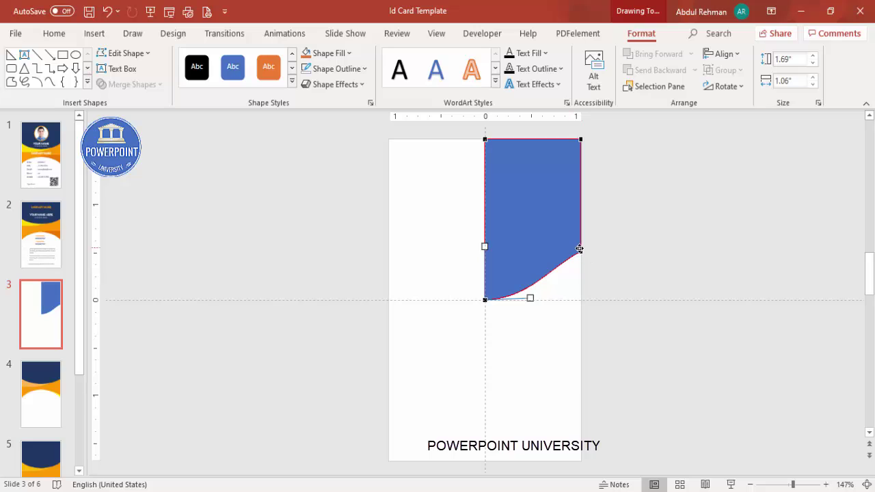
left_click(580, 253)
left_click_drag(550, 268, 562, 278)
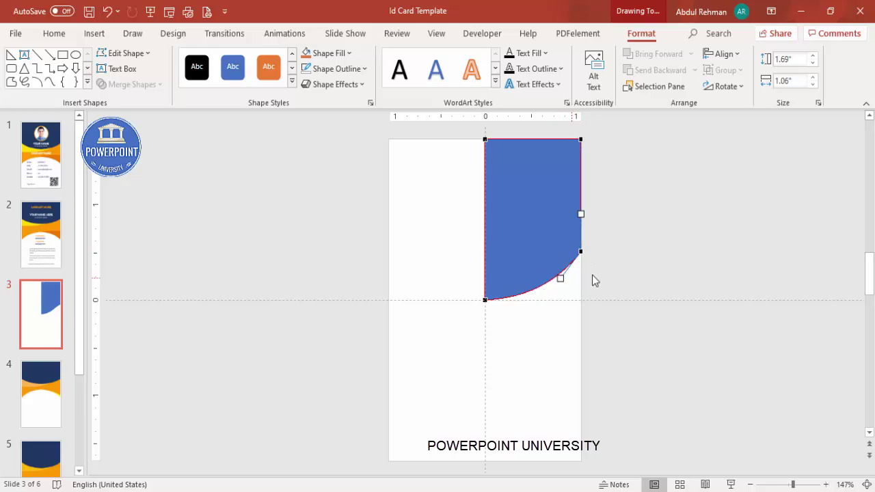
left_click(758, 257)
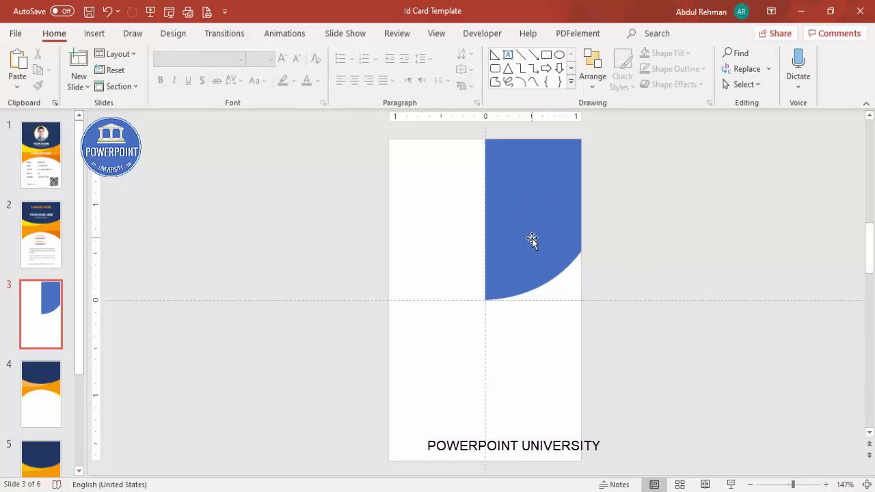
Step: Duplicate the curved blue shape, flip the copy horizontally, and snap it into the top-left quarter
left_click(544, 188)
left_click_drag(544, 188, 579, 336)
left_click(726, 86)
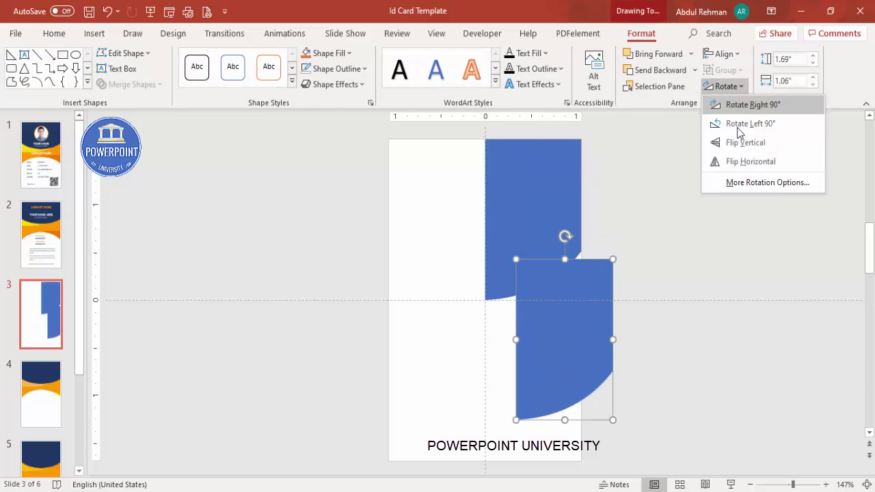
left_click(742, 162)
left_click_drag(537, 303, 413, 179)
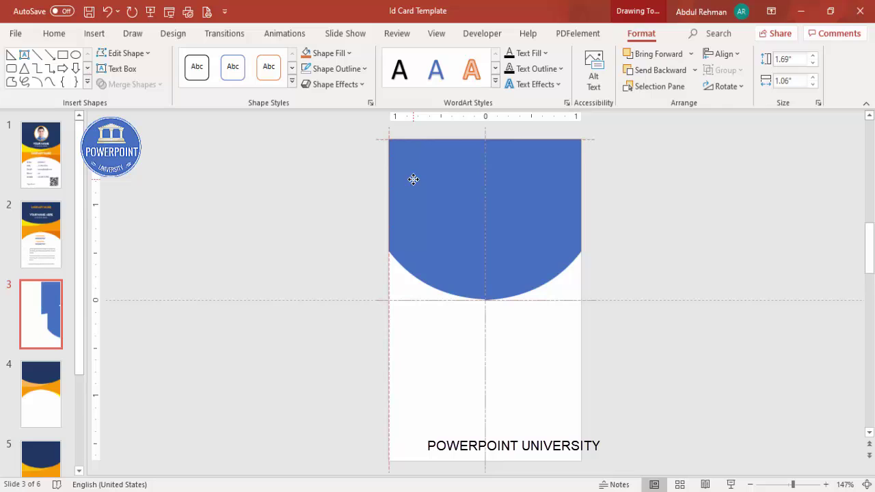
left_click_drag(413, 182, 412, 182)
left_click(641, 244)
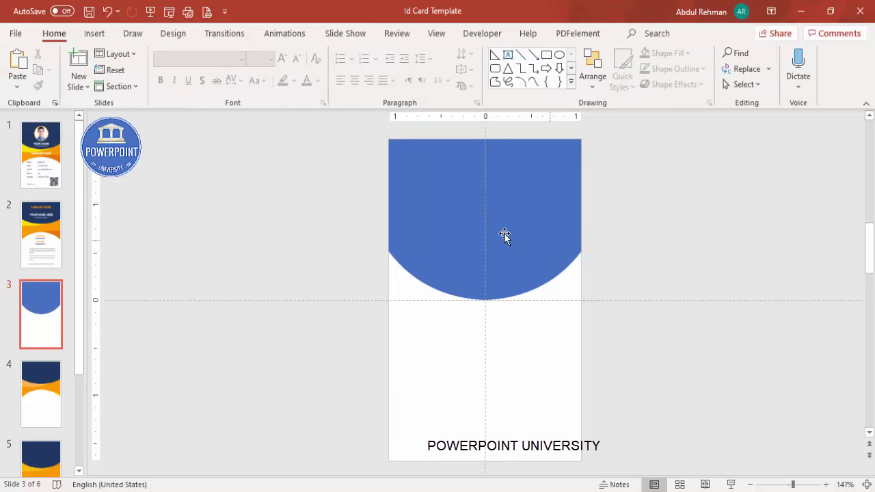
Step: Union the left and right blue halves into one 2.13 × 1.69 in arched header
left_click(443, 204)
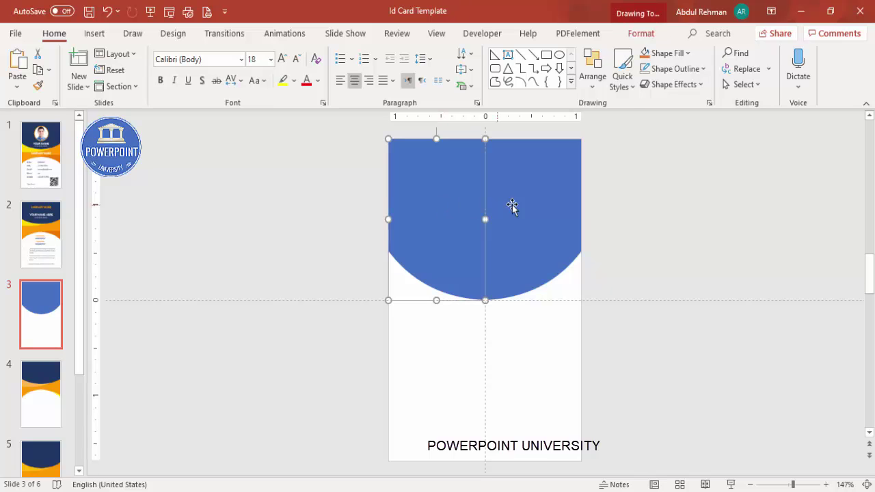
left_click(521, 205, "shift")
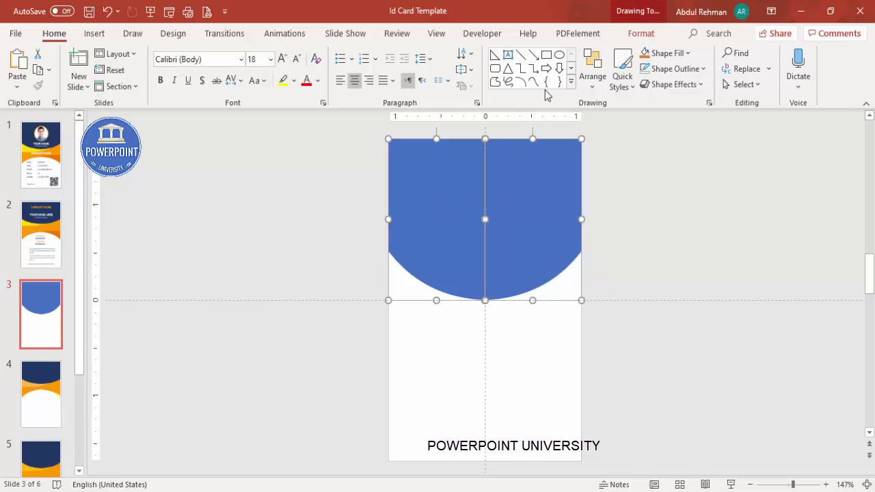
left_click(637, 36)
left_click(142, 84)
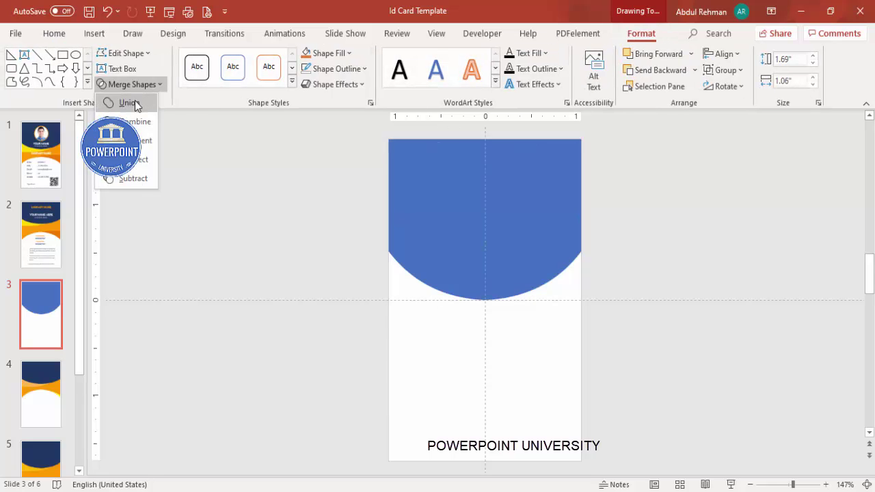
left_click(136, 103)
left_click_drag(457, 182, 474, 209)
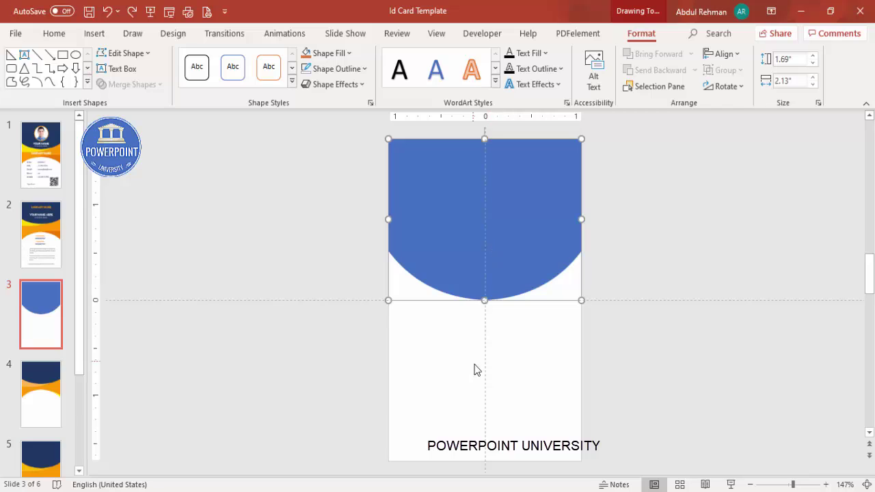
Step: Copy the header downward, fill it gold, flip it vertically, and align it to the slide's bottom
left_click_drag(507, 224, 501, 385)
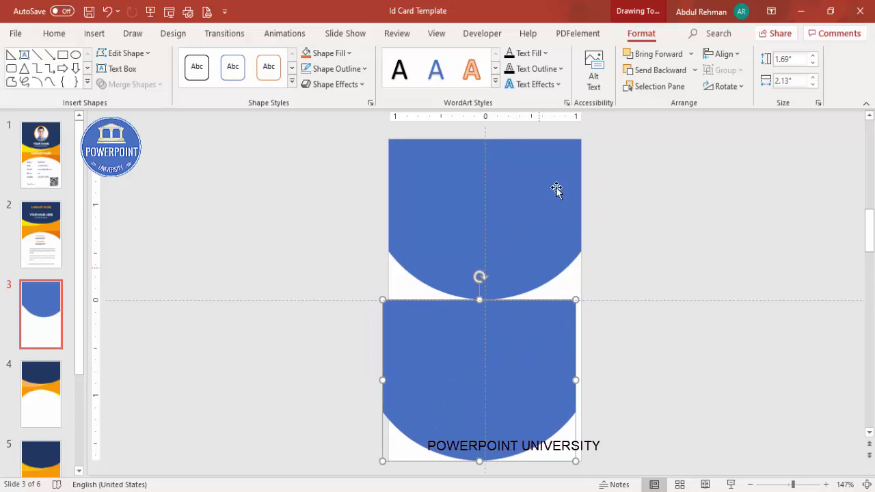
left_click(327, 53)
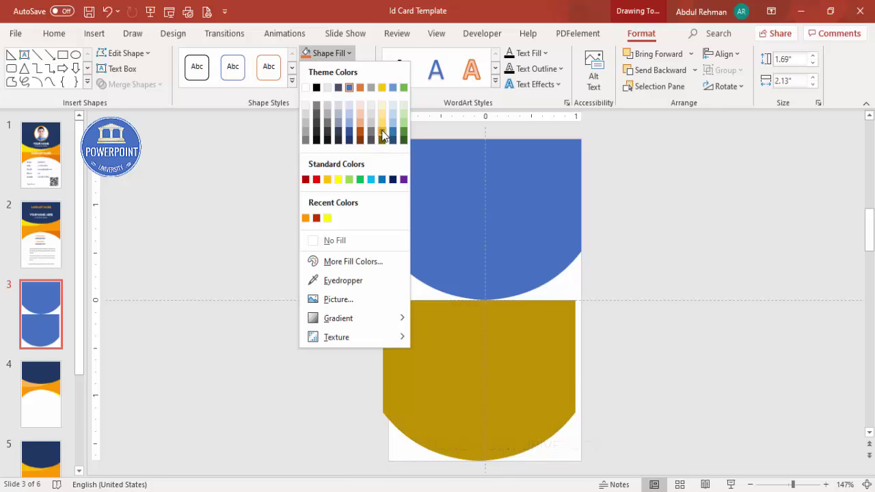
left_click(382, 135)
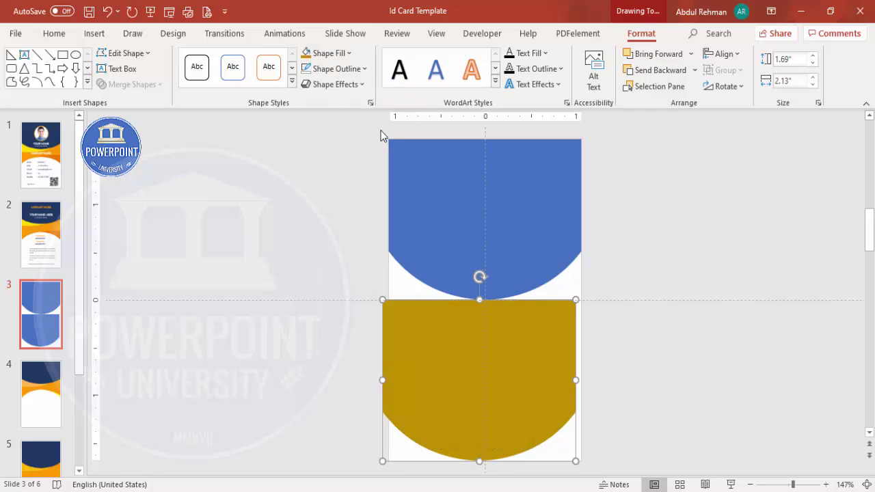
left_click(734, 89)
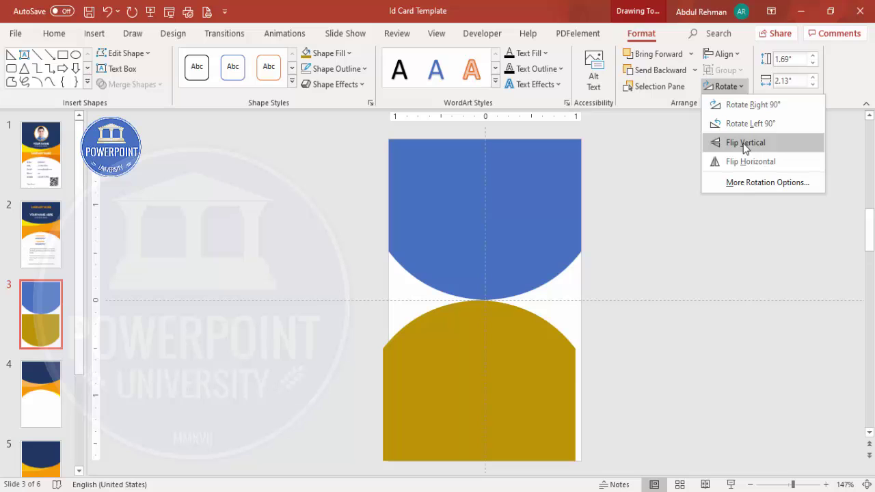
left_click(746, 143)
left_click_drag(482, 426, 487, 421)
left_click(644, 337)
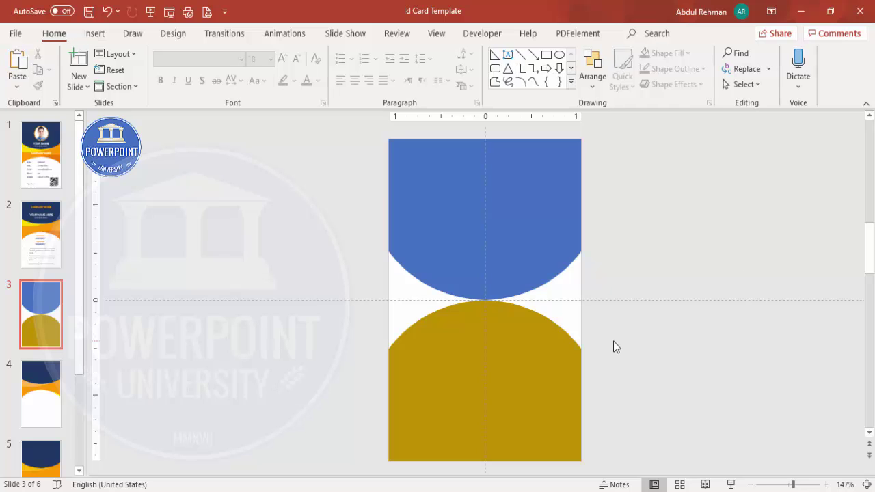
Step: Shorten the blue header by raising its bottom edge
left_click(529, 180)
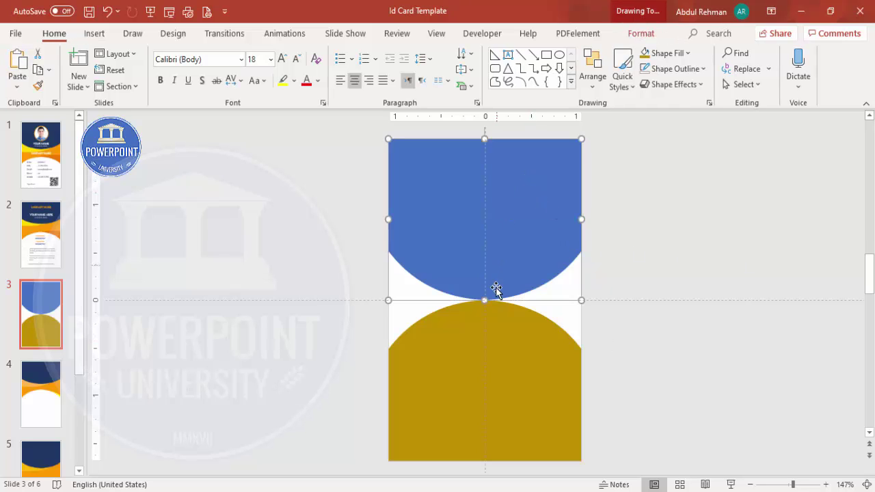
left_click_drag(484, 297, 487, 260)
left_click(625, 289)
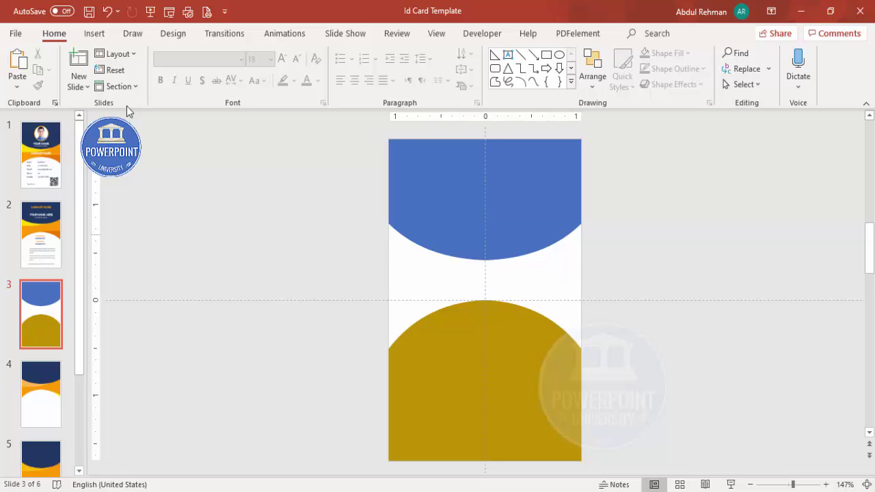
left_click(93, 33)
left_click(202, 86)
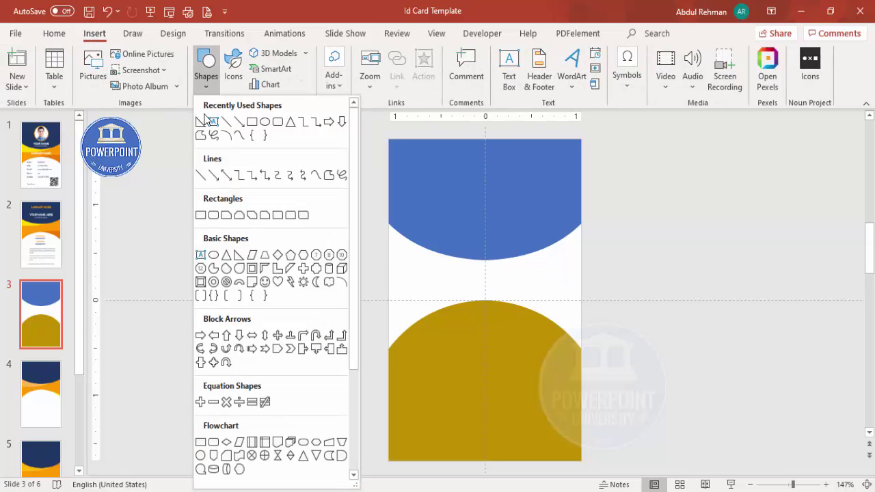
Step: Draw a full-slide orange rectangle with no outline and send it behind the blue and gold shapes
left_click(200, 216)
left_click_drag(388, 140, 580, 460)
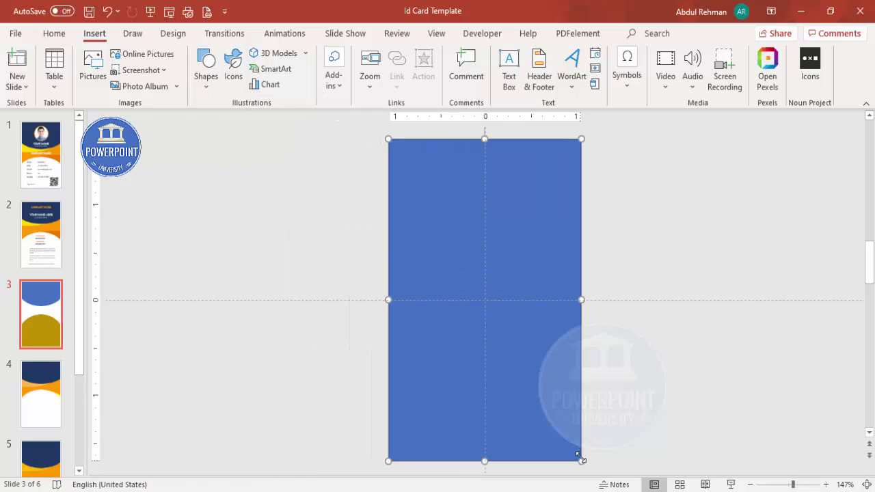
left_click(346, 69)
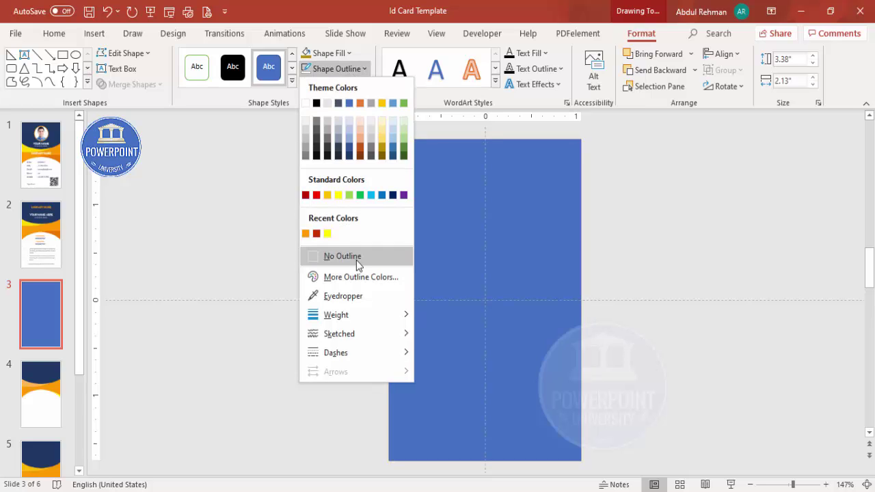
left_click(355, 257)
left_click(335, 58)
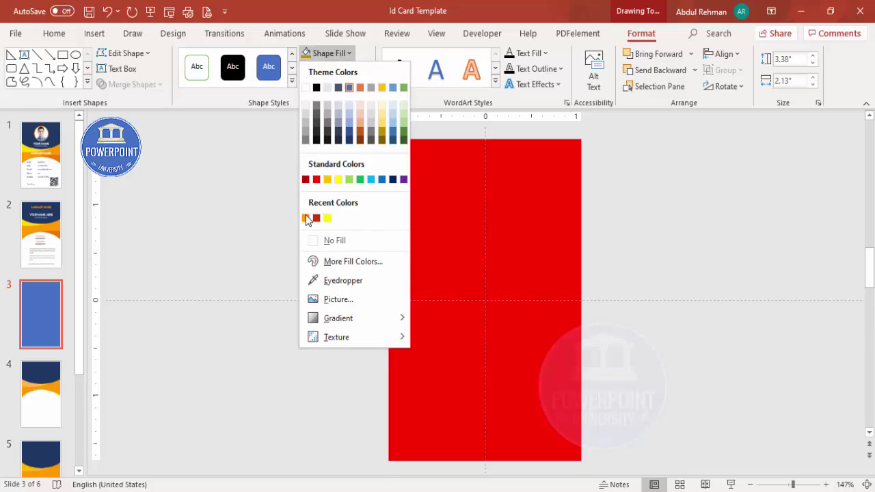
left_click(308, 218)
left_click(695, 70)
left_click(686, 103)
left_click(694, 221)
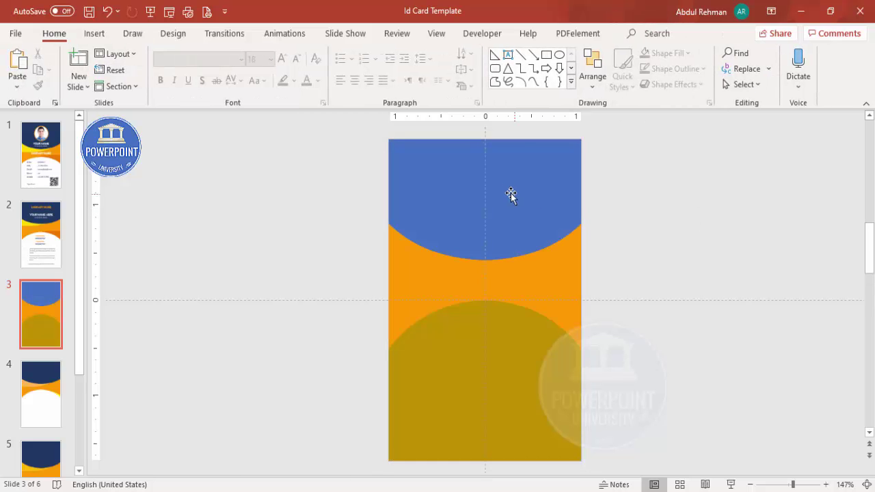
left_click(510, 171)
Step: Fill the top header with dark navy and the gold bottom arch with white
left_click(327, 52)
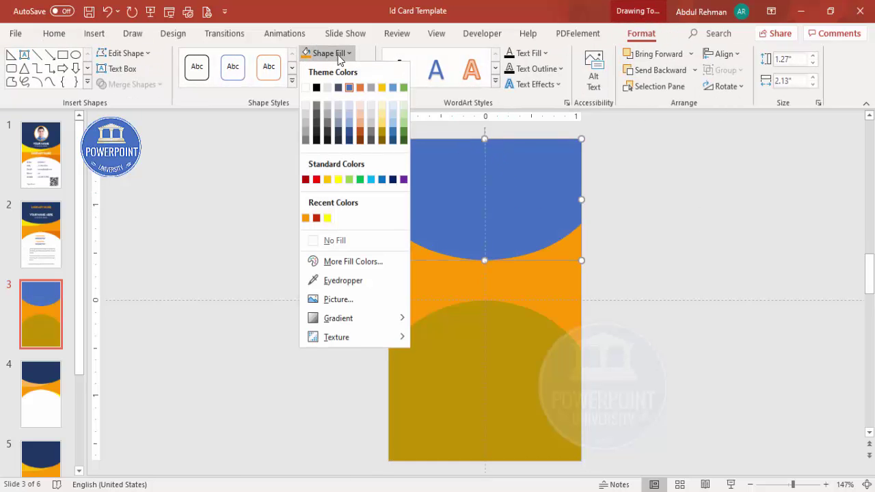
left_click(349, 142)
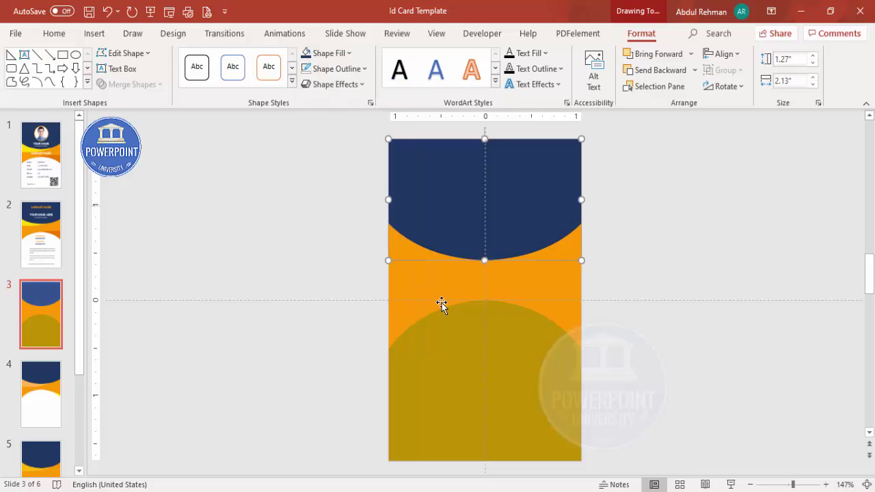
left_click(487, 334)
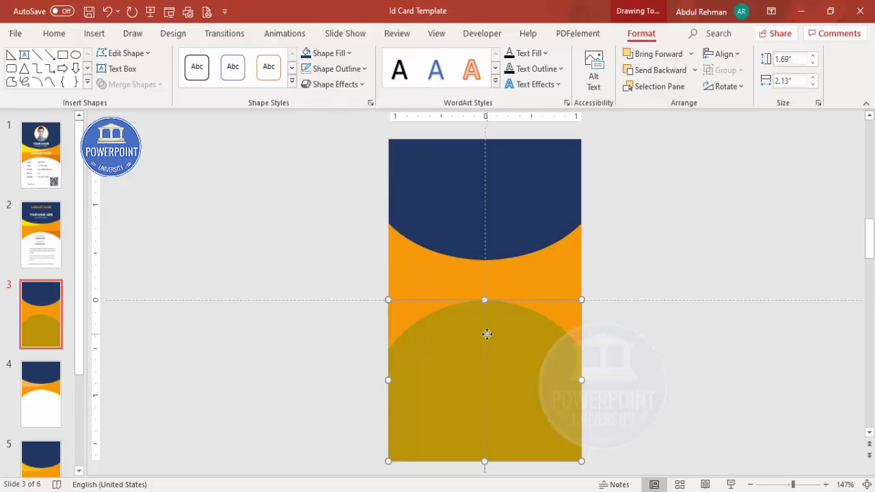
left_click(328, 54)
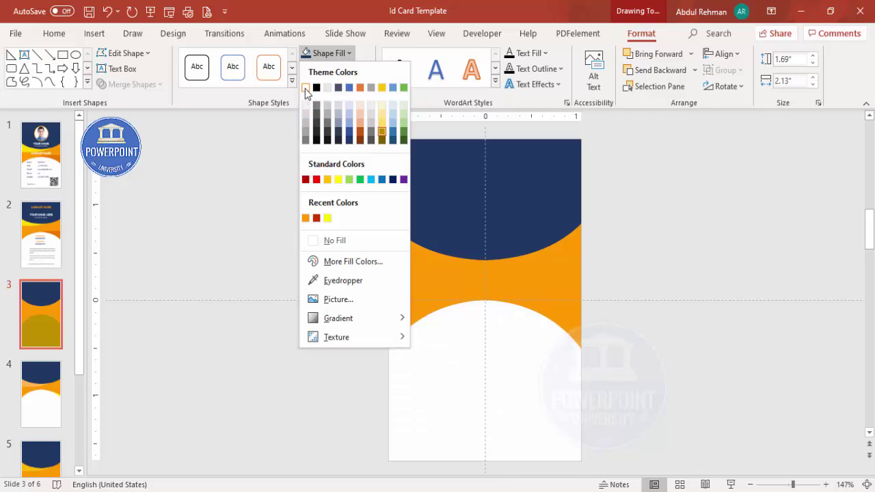
left_click(306, 88)
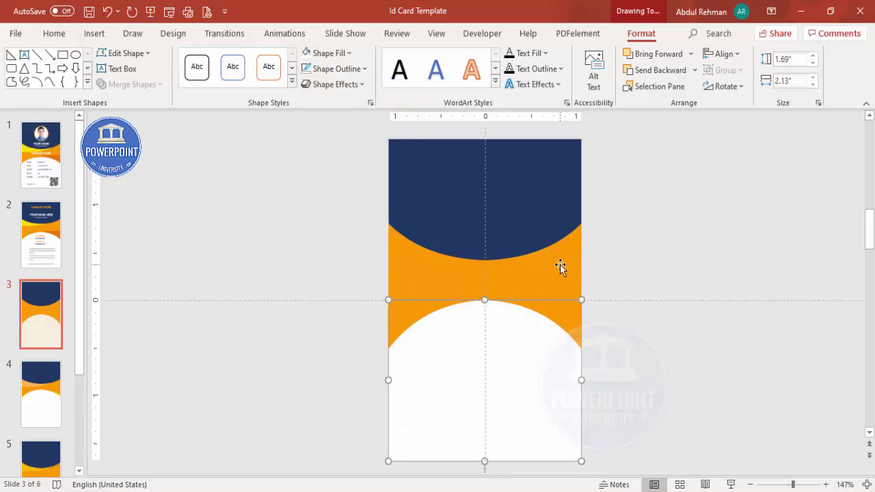
left_click(643, 273)
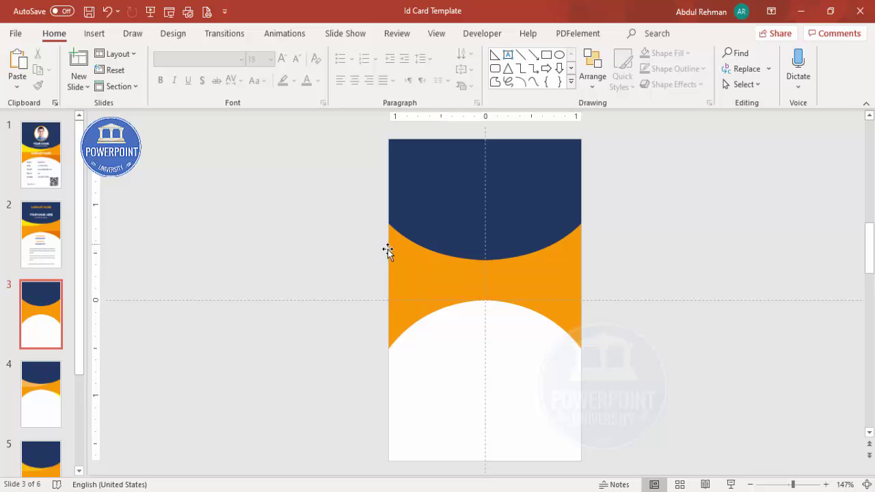